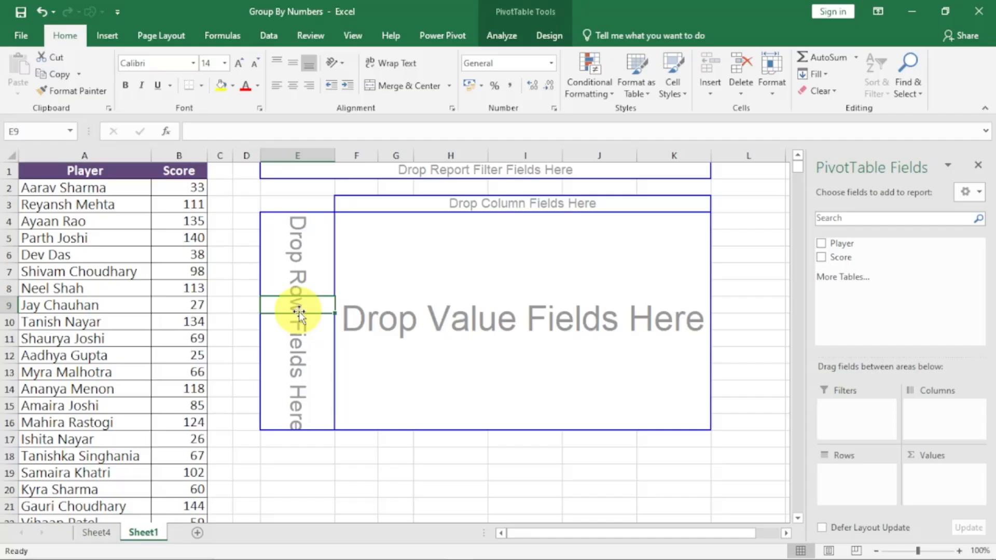
# Examine the Player and Score source data and the empty pivot table placeholder beside it.
pyautogui.click(67, 222)
pyautogui.click(75, 249)
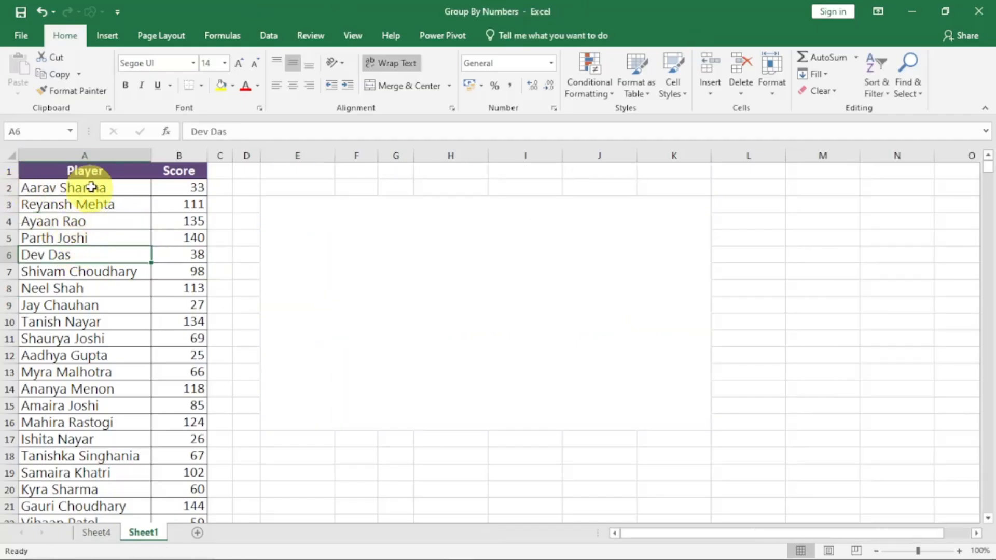
pyautogui.click(85, 155)
pyautogui.click(181, 155)
pyautogui.click(77, 189)
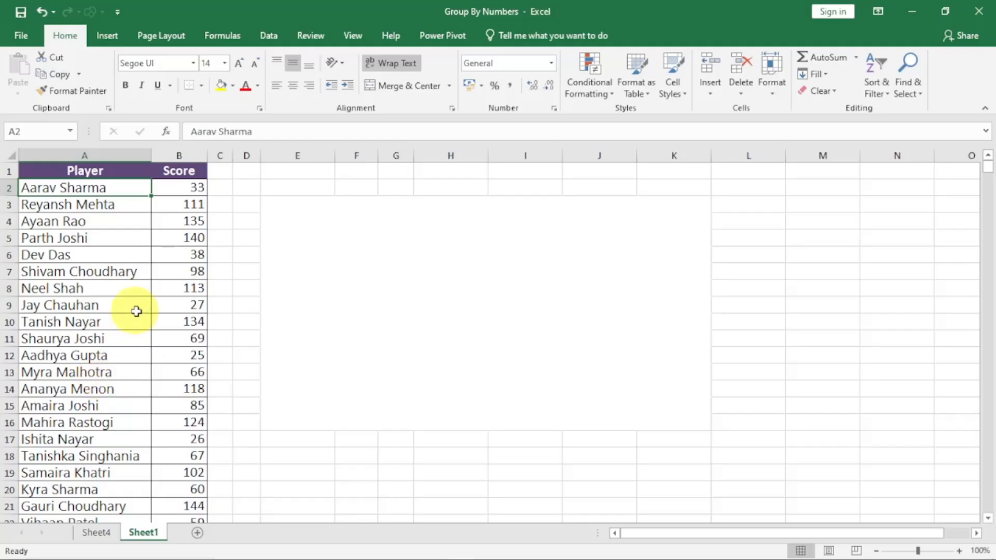
pyautogui.click(421, 274)
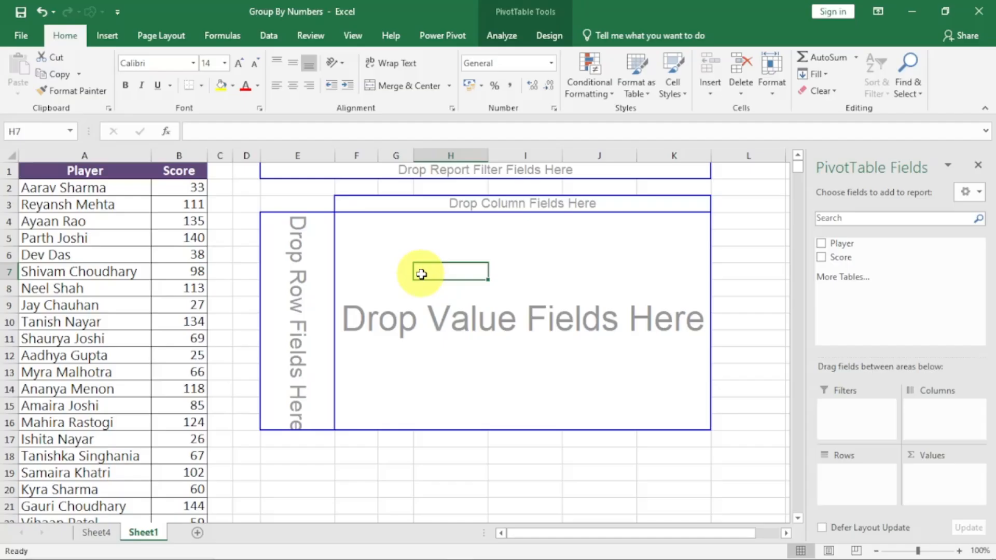
pyautogui.moveTo(184, 190); pyautogui.dragTo(179, 336)
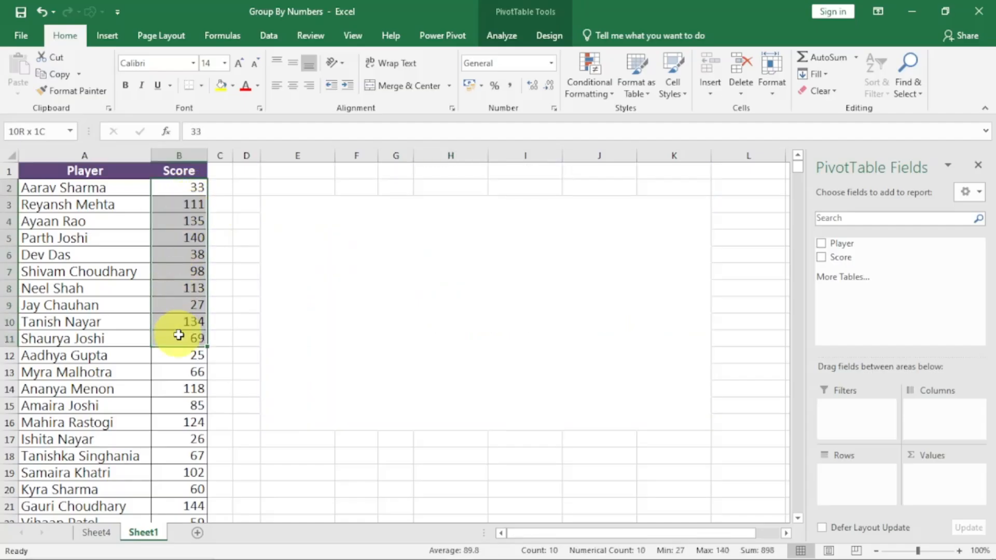
pyautogui.click(180, 271)
# Add Score to the pivot table both as the row field and as the value field.
pyautogui.click(347, 272)
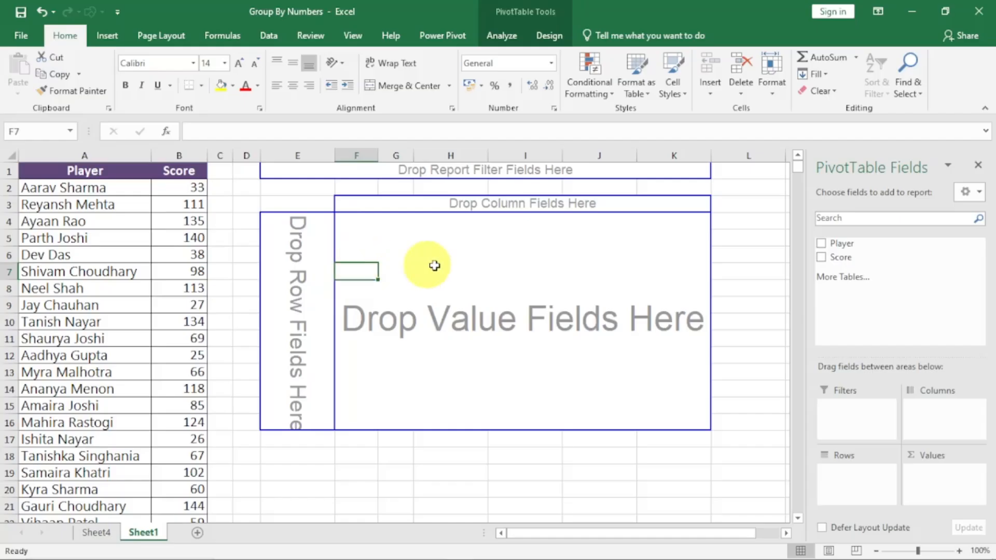
pyautogui.moveTo(843, 259); pyautogui.dragTo(868, 481)
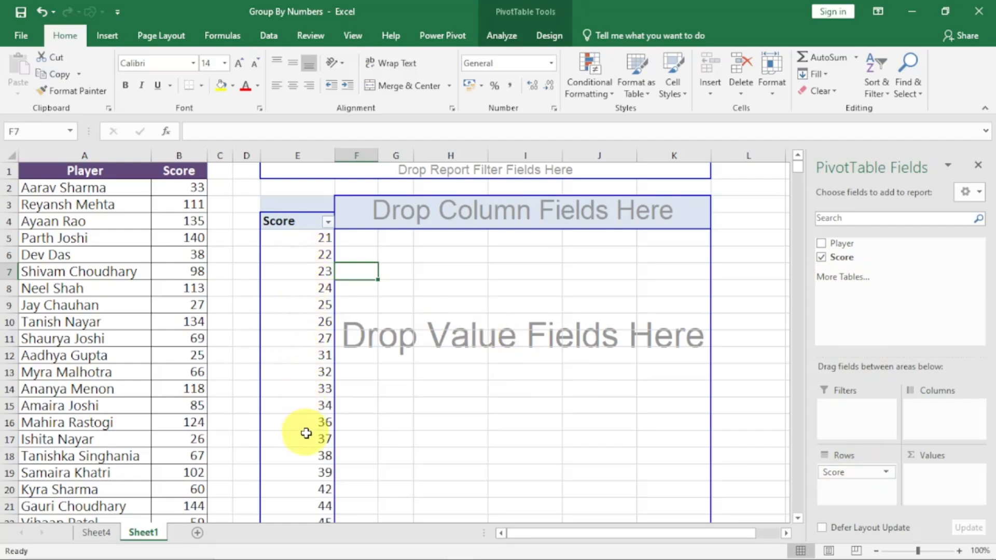
pyautogui.moveTo(836, 256); pyautogui.dragTo(943, 475)
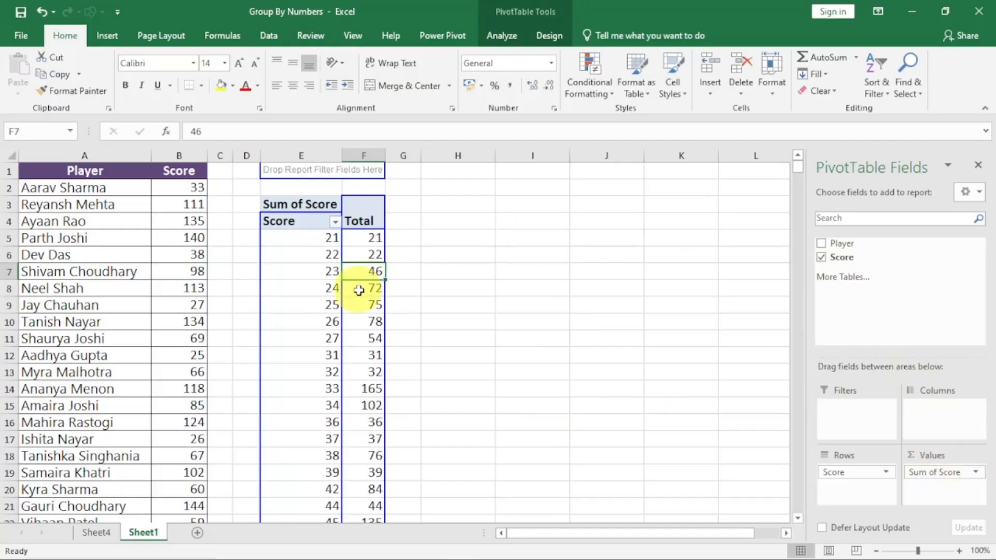
# Summarize the pivot table's Score values by Count and widen the Total column.
pyautogui.click(313, 269)
pyautogui.click(379, 270)
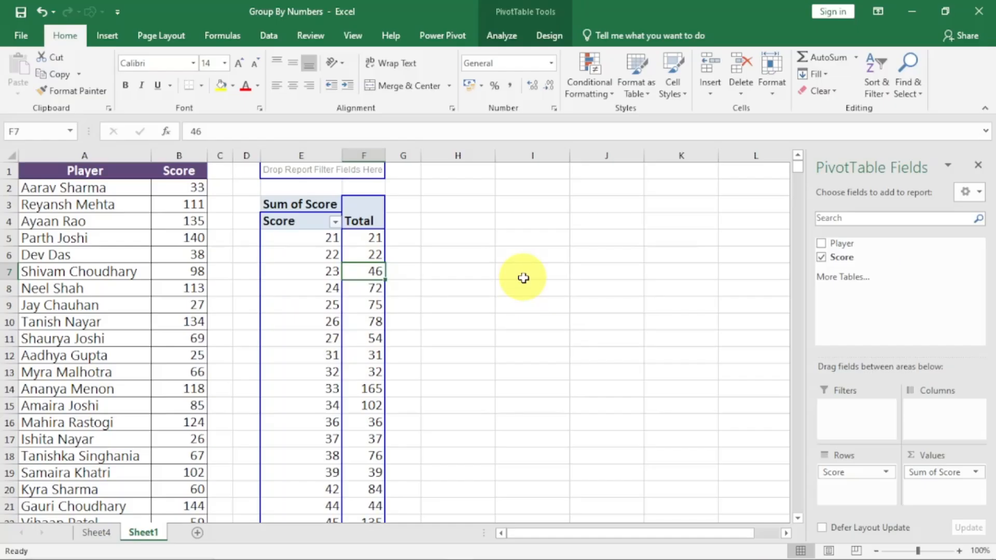
pyautogui.click(329, 304)
pyautogui.click(374, 305)
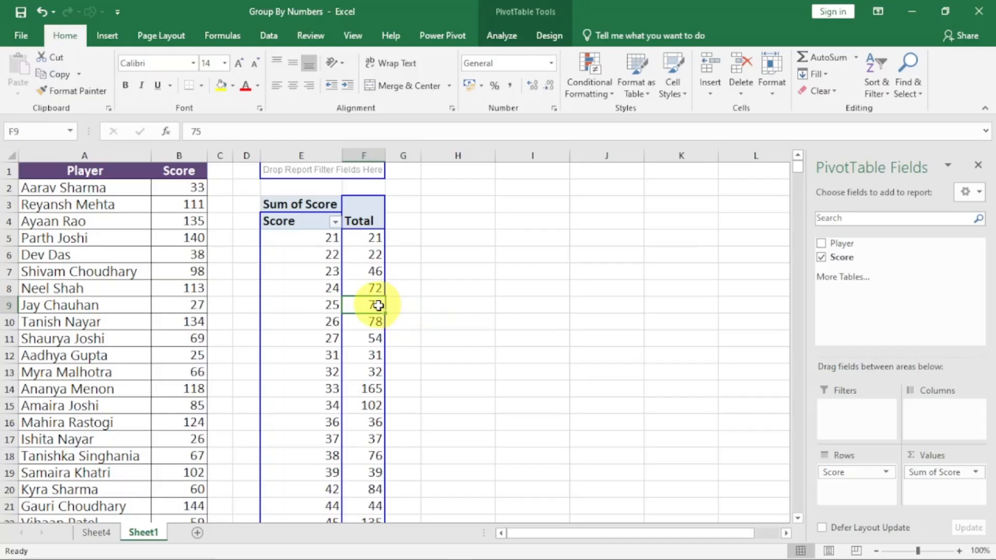
pyautogui.moveTo(378, 305)
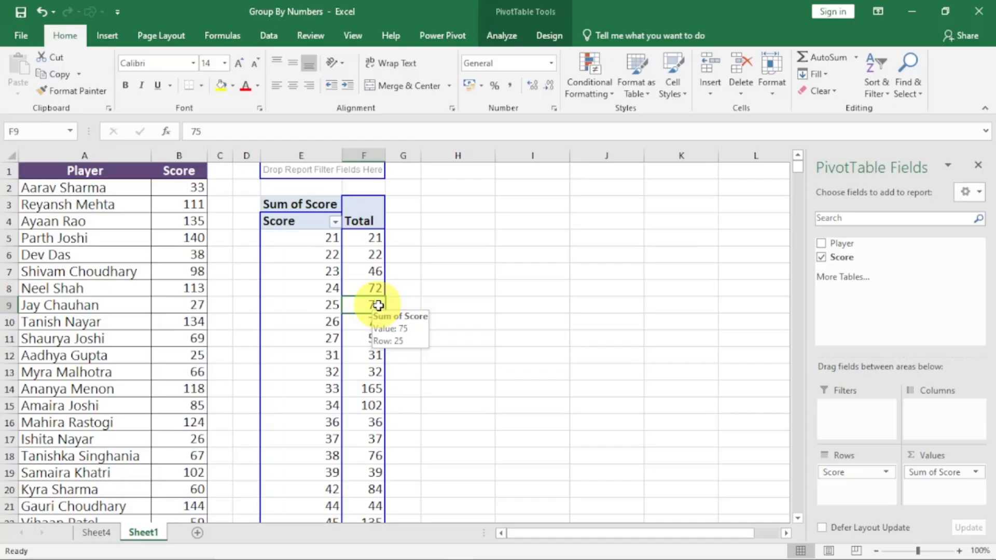
pyautogui.click(976, 473)
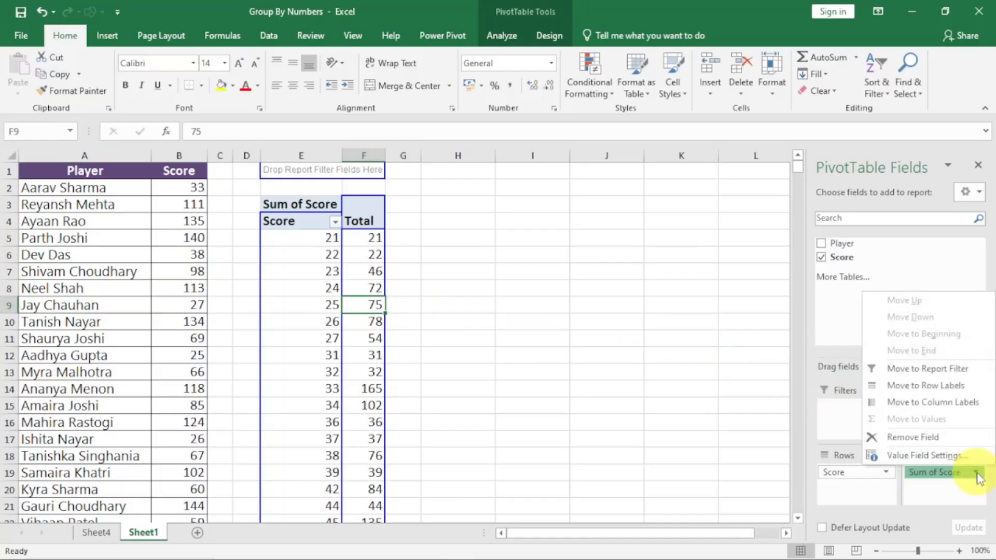
pyautogui.click(931, 454)
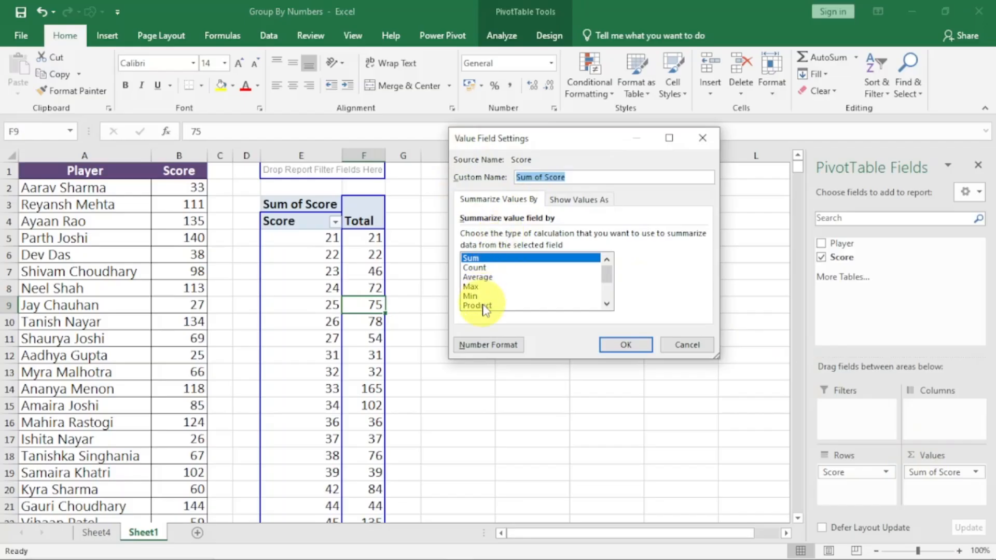
pyautogui.click(474, 268)
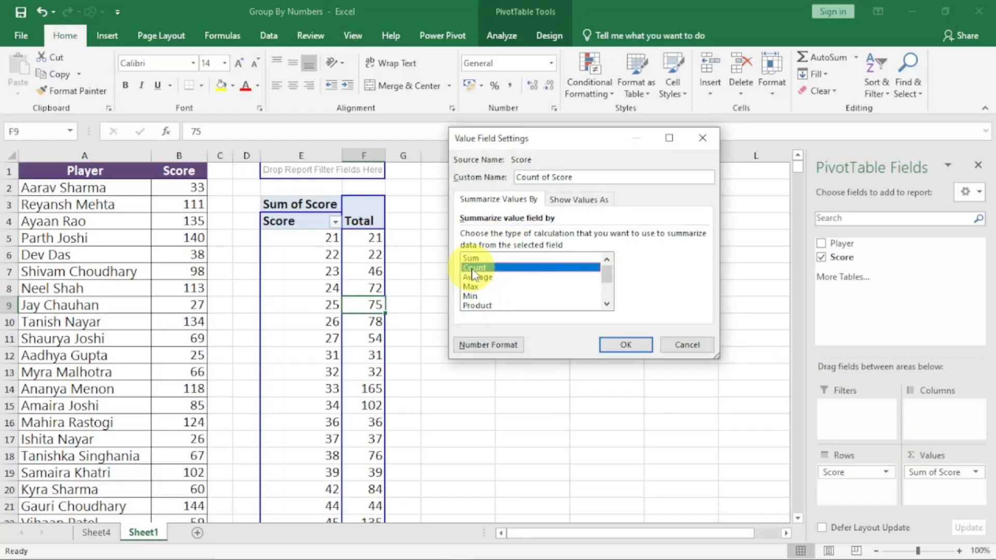
pyautogui.click(625, 344)
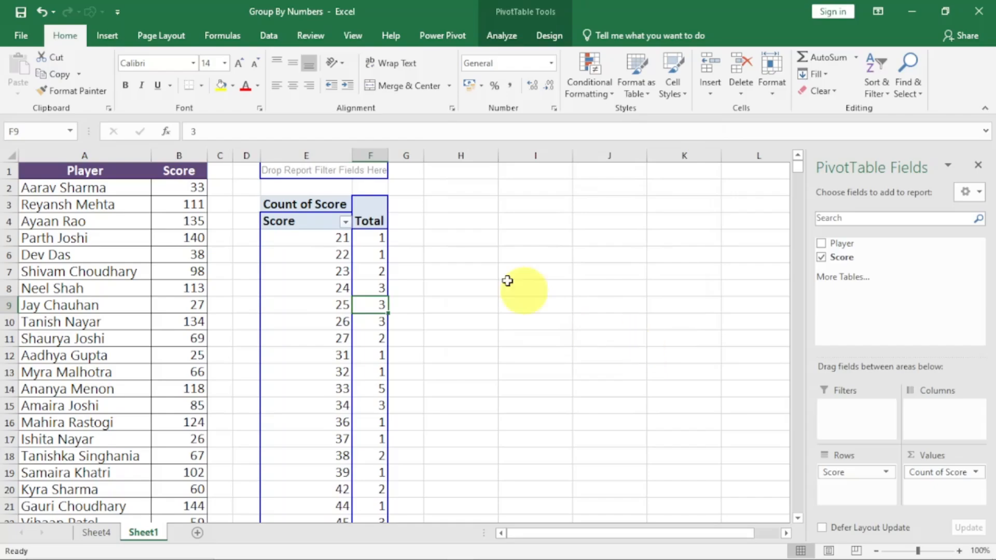
pyautogui.moveTo(387, 158); pyautogui.dragTo(419, 159)
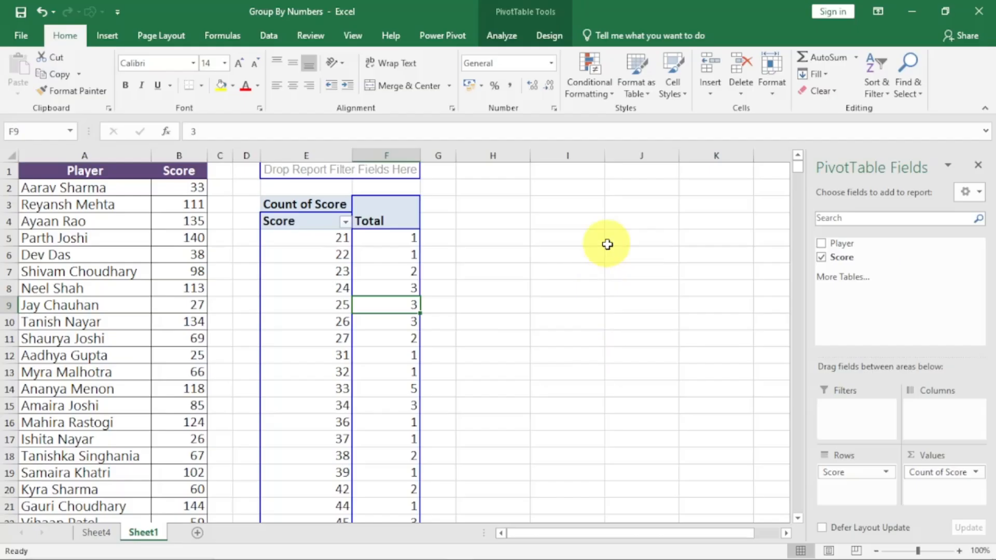
# Group the Score row values from 21 to 150 in intervals of 10 and widen the Total column.
pyautogui.click(305, 301)
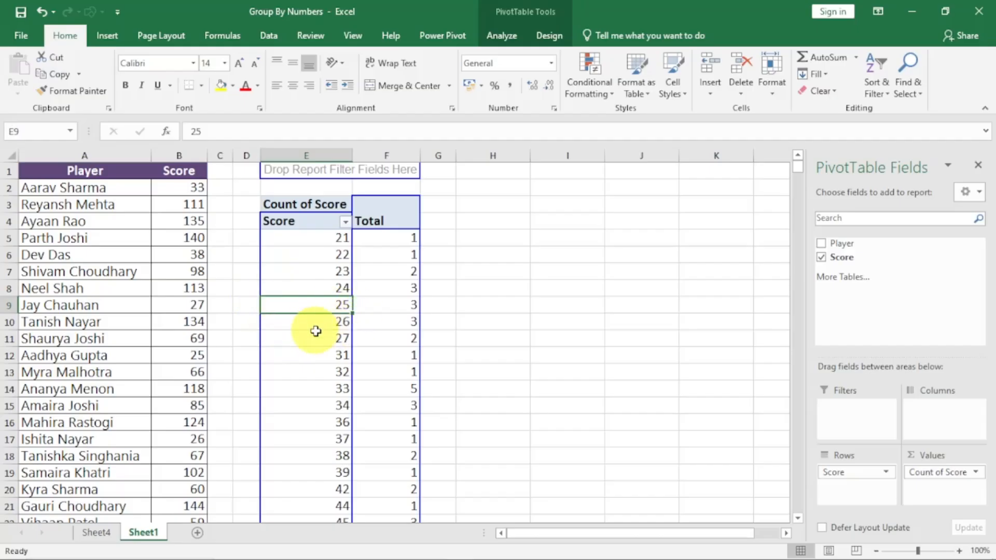
pyautogui.rightClick(309, 303)
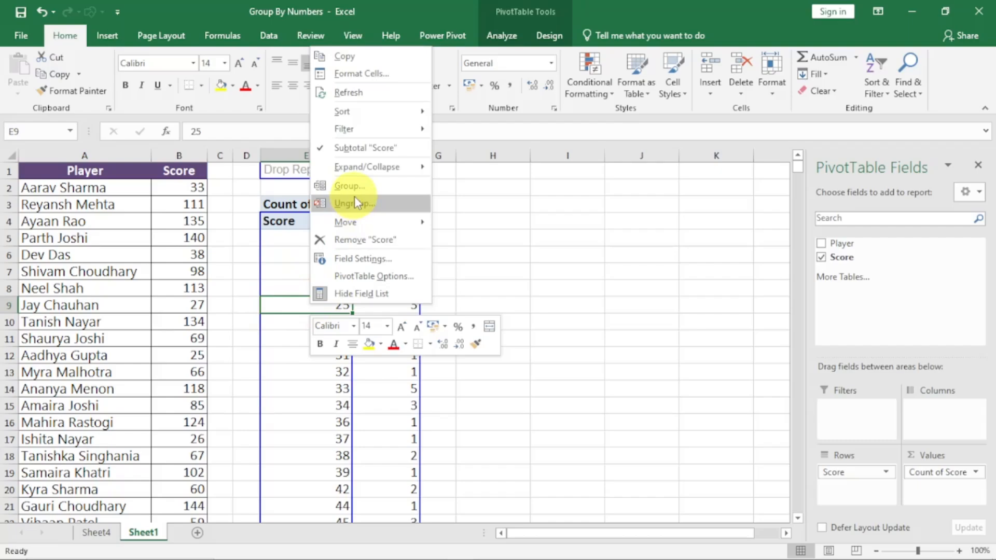
pyautogui.click(501, 246)
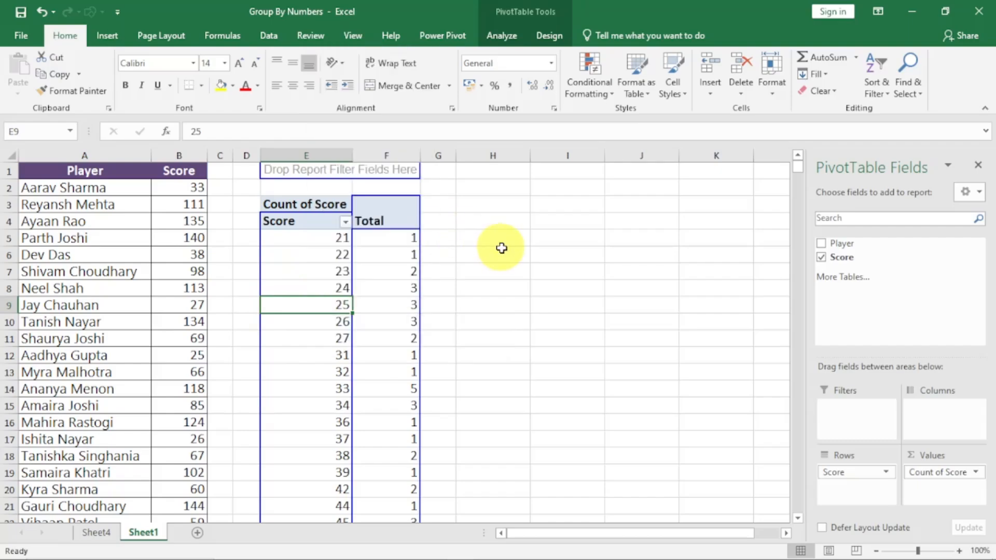
pyautogui.click(496, 36)
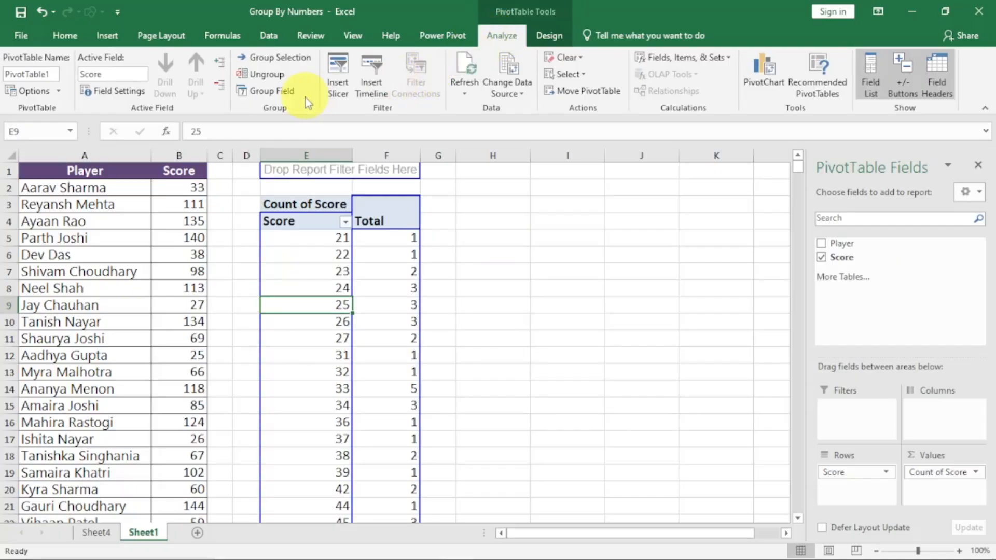
pyautogui.click(292, 60)
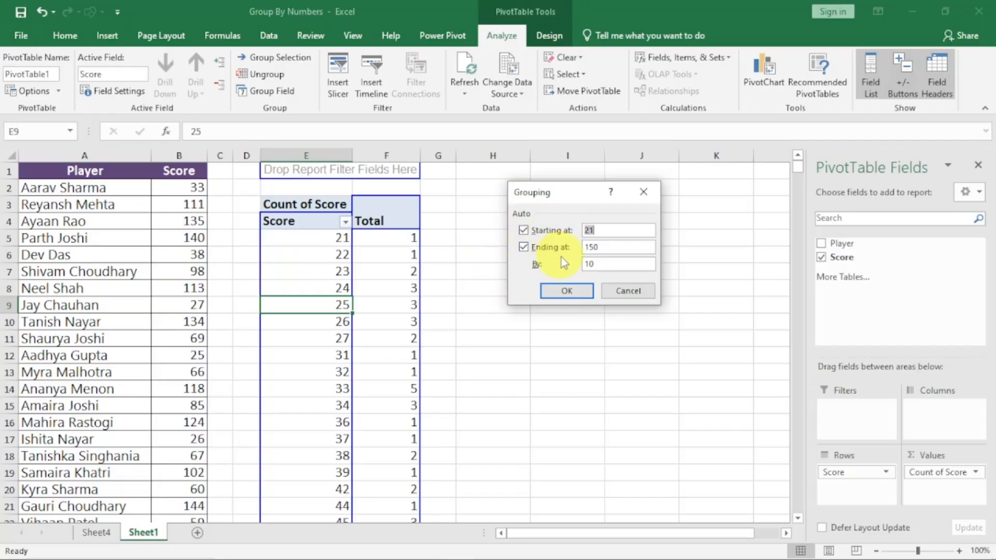
pyautogui.click(622, 229)
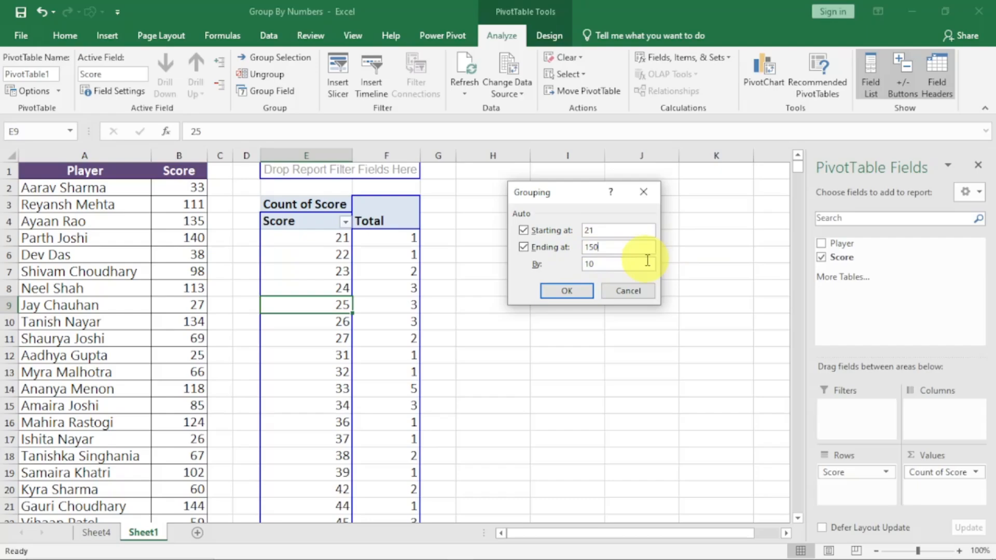
pyautogui.click(580, 293)
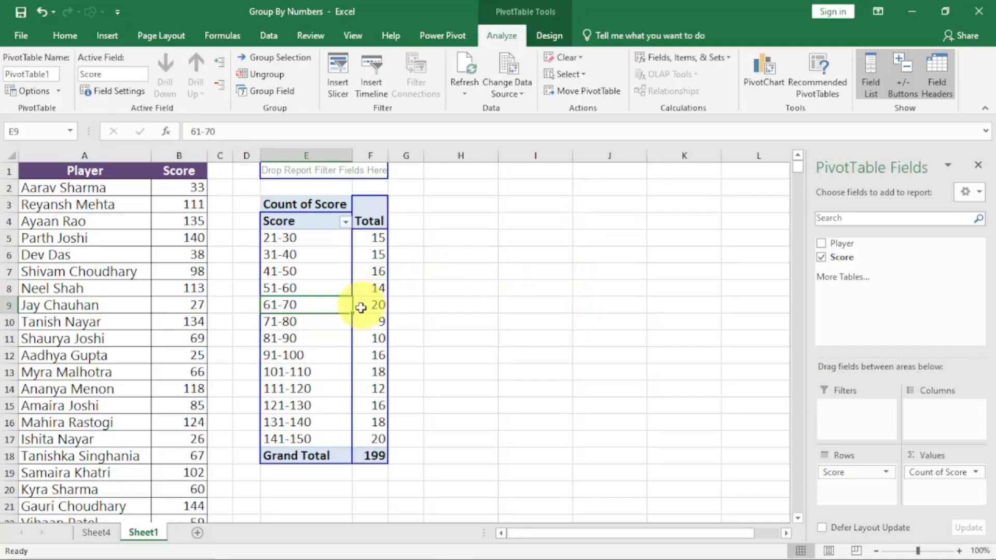
pyautogui.click(311, 320)
pyautogui.moveTo(388, 156); pyautogui.dragTo(415, 157)
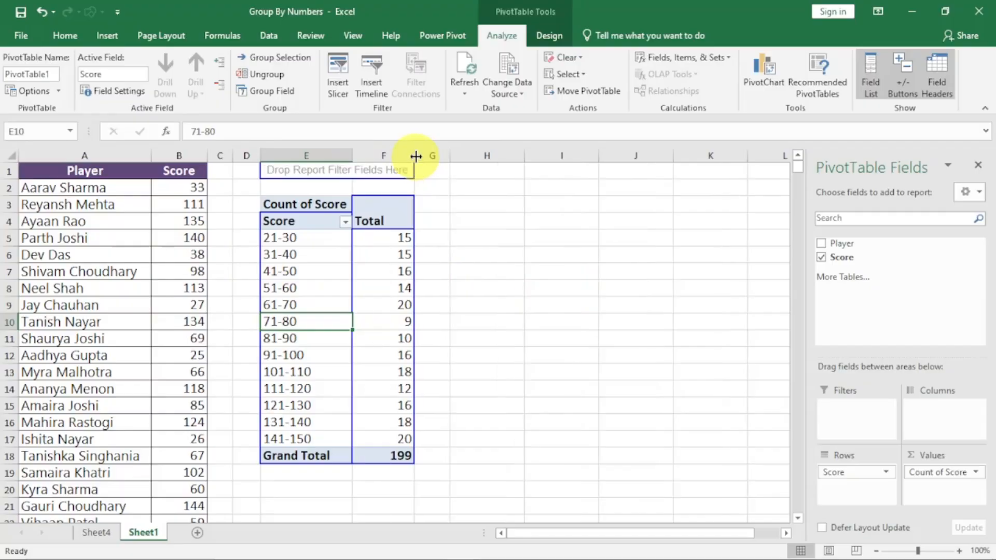
# Extract the records behind the 71-80 score count to a new sheet and widen its Player and Score columns.
pyautogui.click(307, 283)
pyautogui.click(283, 240)
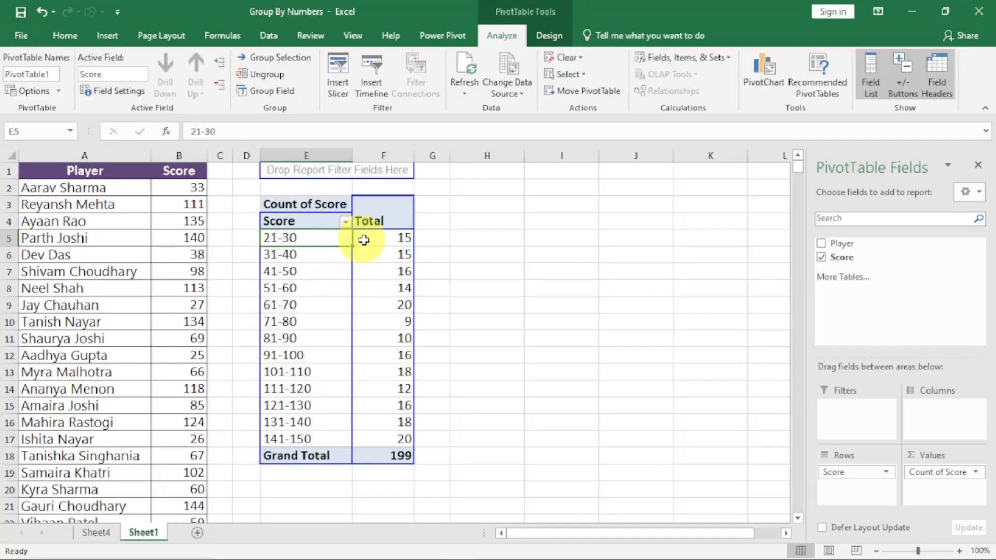
pyautogui.click(382, 239)
pyautogui.click(279, 257)
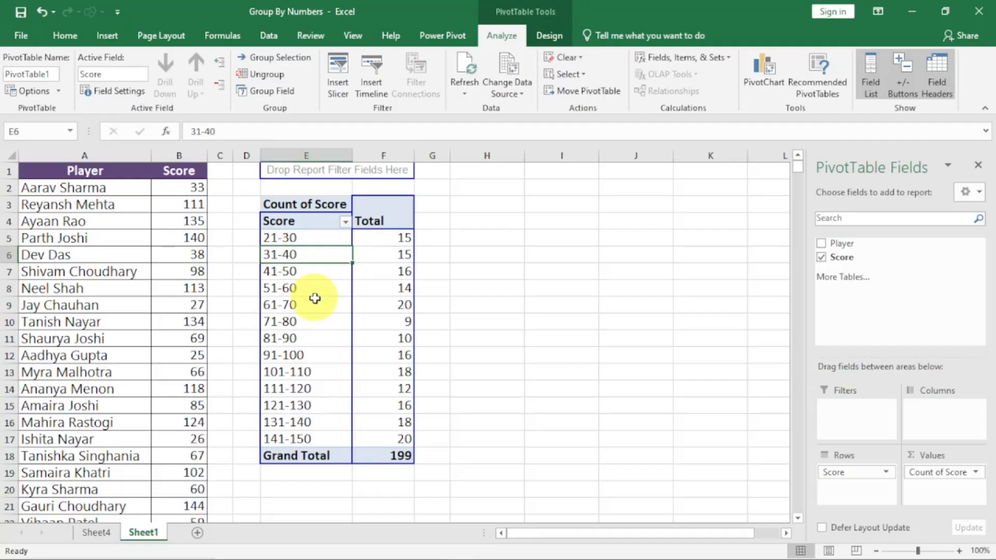
pyautogui.click(406, 251)
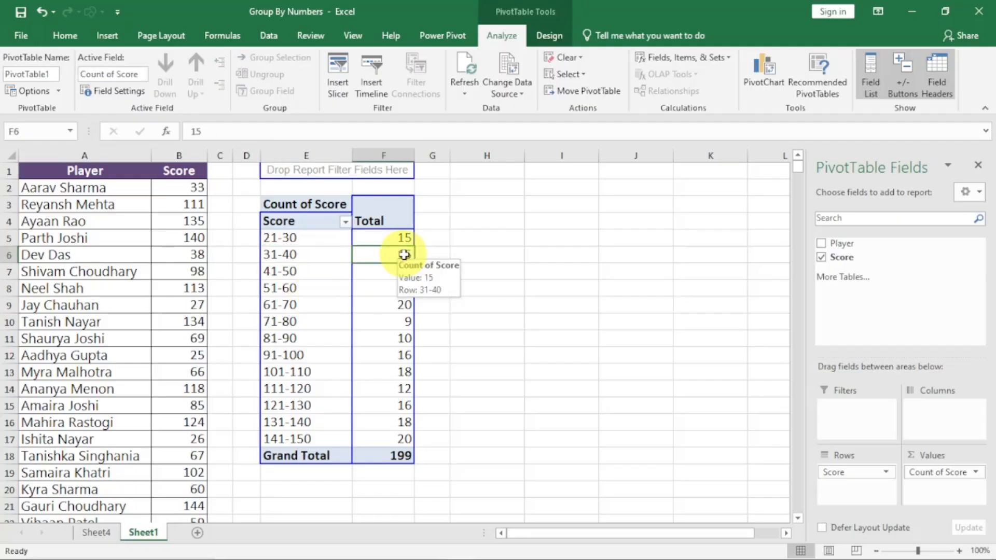
pyautogui.click(284, 270)
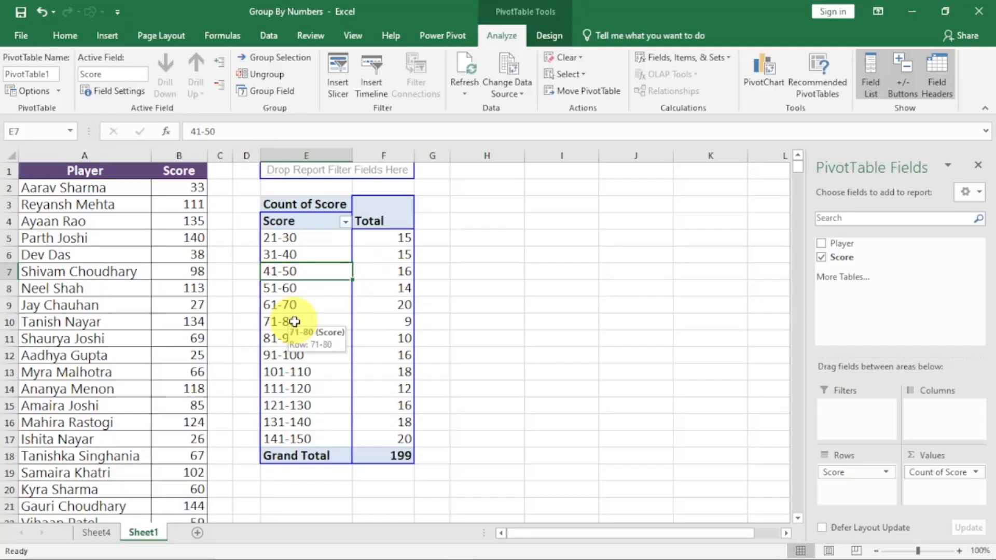
pyautogui.doubleClick(394, 320)
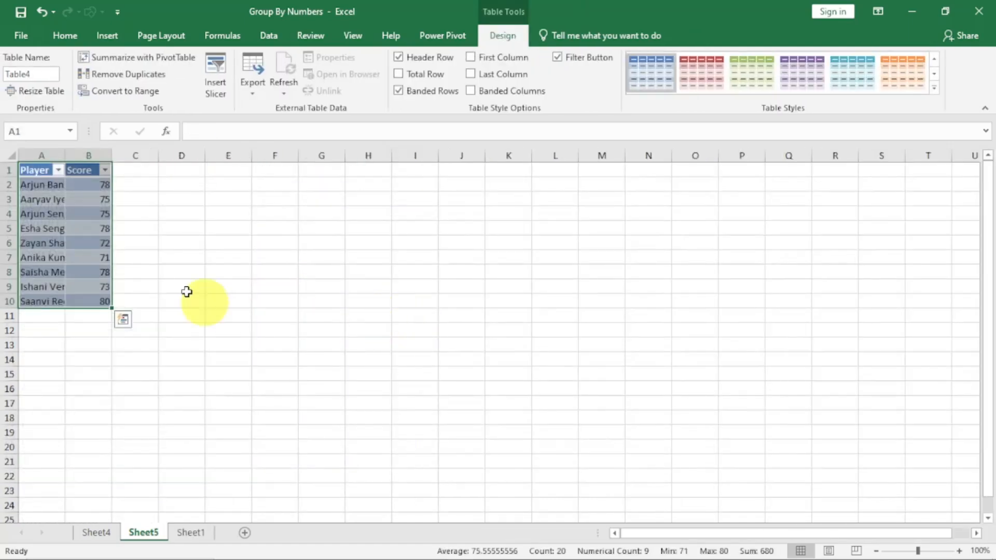
pyautogui.doubleClick(118, 156)
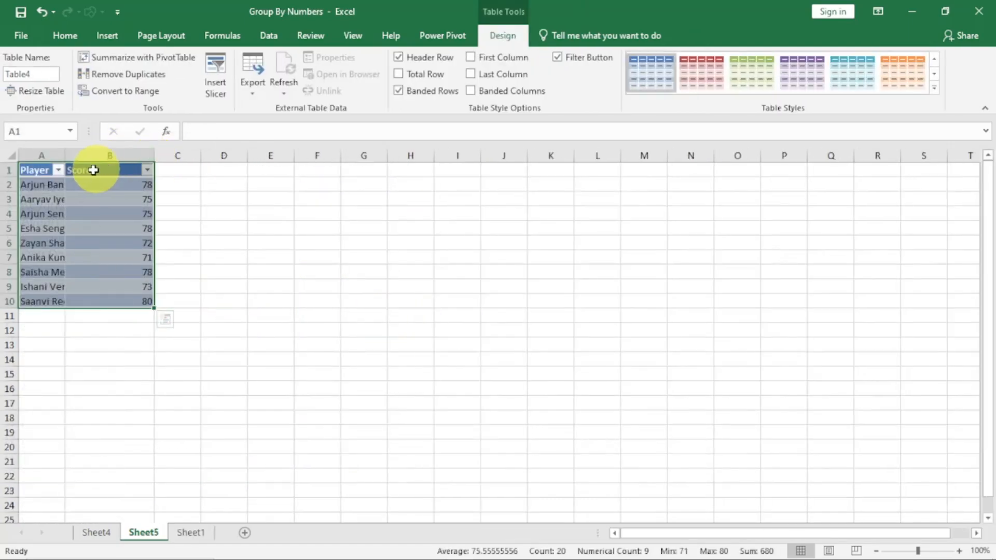
pyautogui.moveTo(68, 156); pyautogui.dragTo(96, 160)
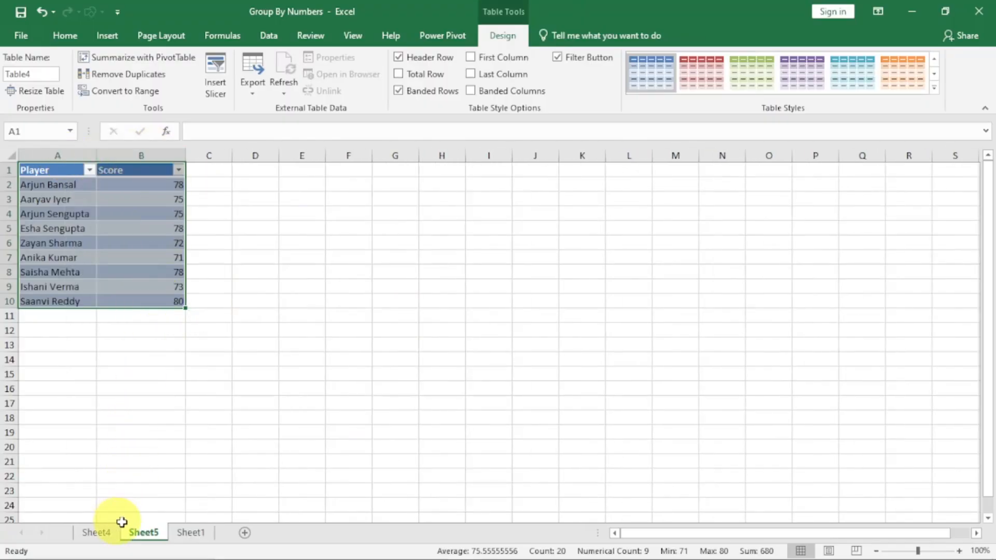
# On Sheet1, add Player as a second row field beneath Score in the pivot table and check the 21-30 subtotal.
pyautogui.click(187, 532)
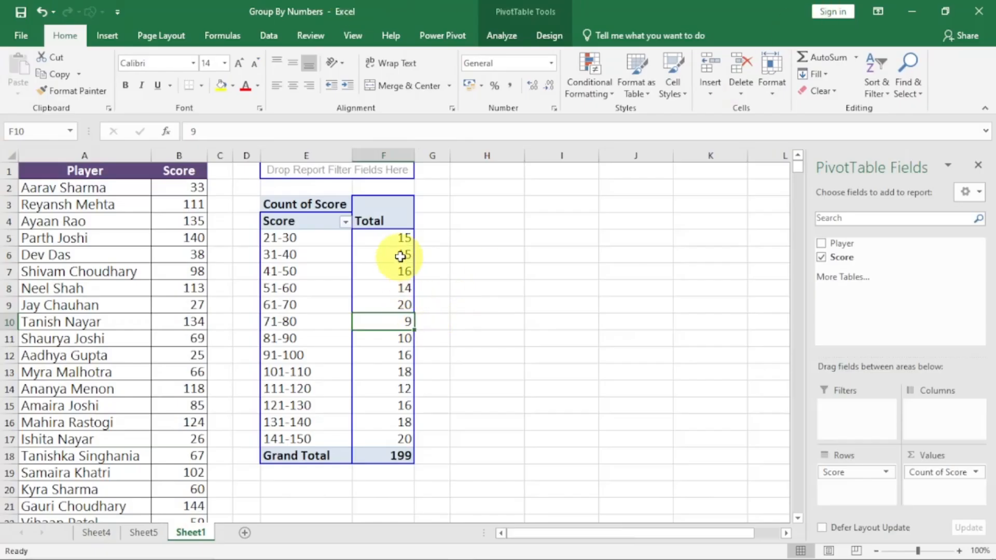
pyautogui.moveTo(410, 425)
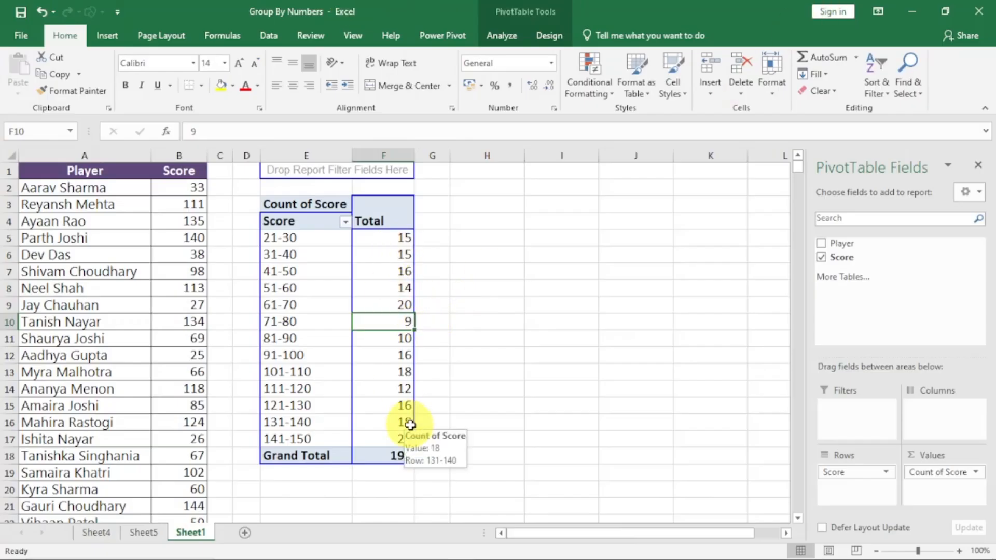
pyautogui.moveTo(860, 244); pyautogui.dragTo(858, 491)
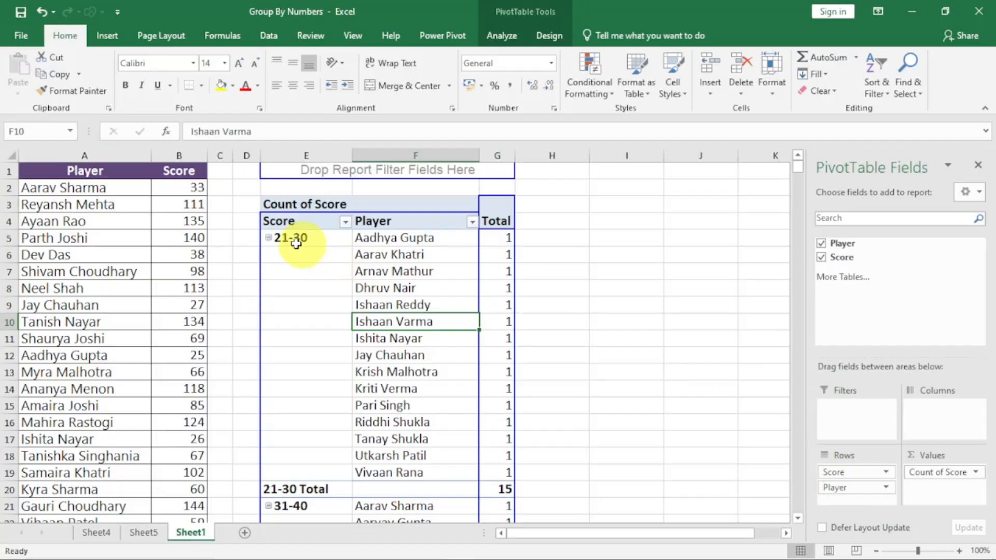
pyautogui.click(280, 238)
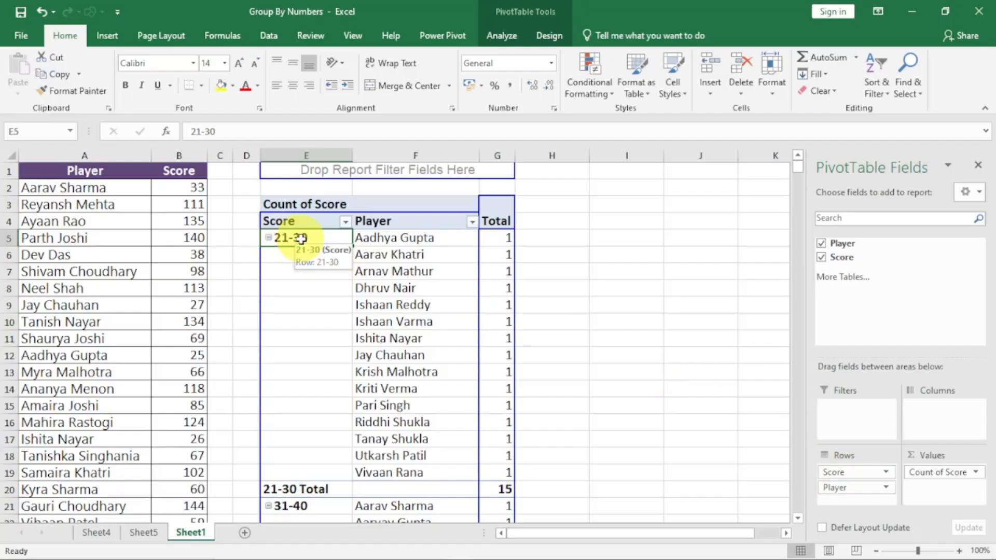
pyautogui.click(504, 489)
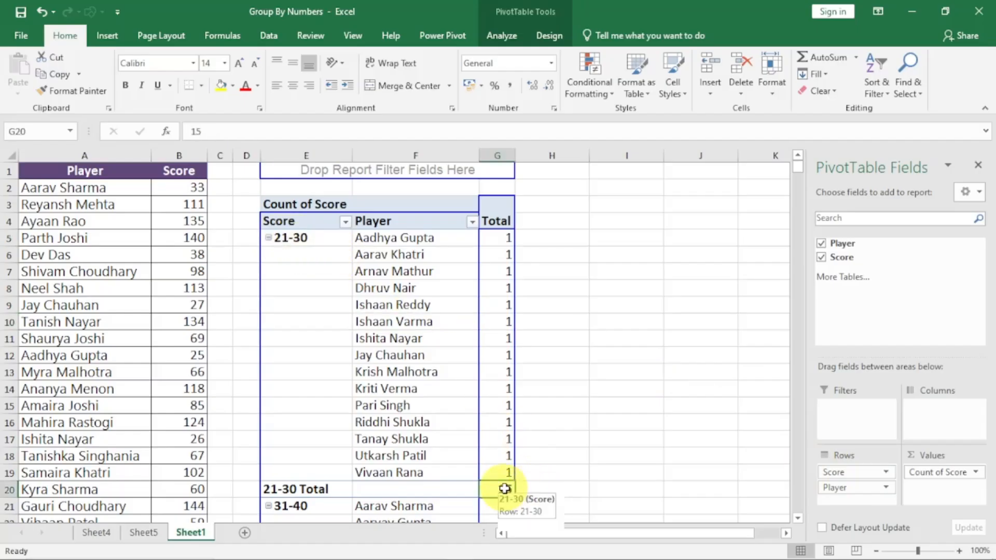
# Review the players listed in the 21-30 score group, and remove the Player field from the pivot table's rows.
pyautogui.moveTo(394, 244); pyautogui.dragTo(410, 465)
pyautogui.click(415, 334)
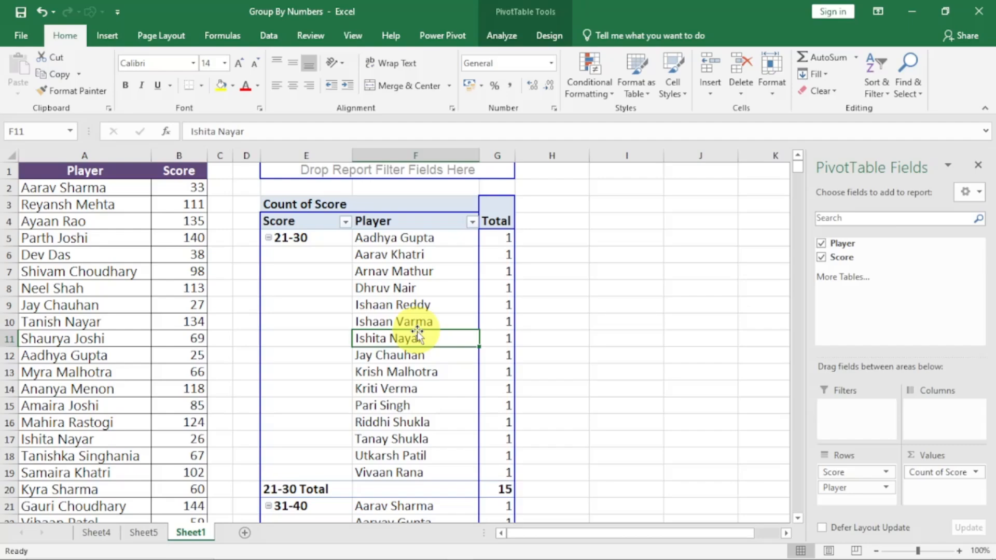
pyautogui.moveTo(846, 488); pyautogui.dragTo(860, 271)
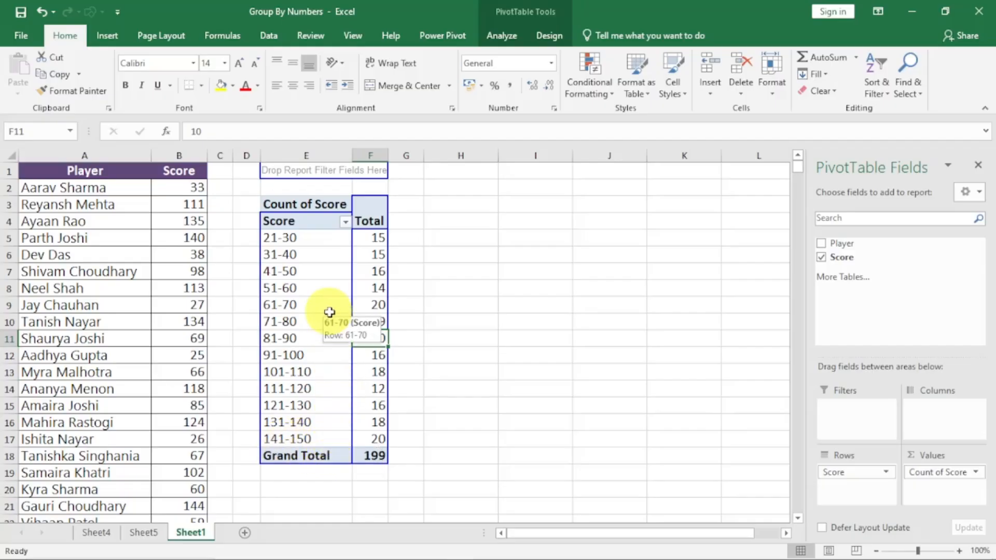
# Set the pivot table's Score row field to show items with no data.
pyautogui.click(305, 257)
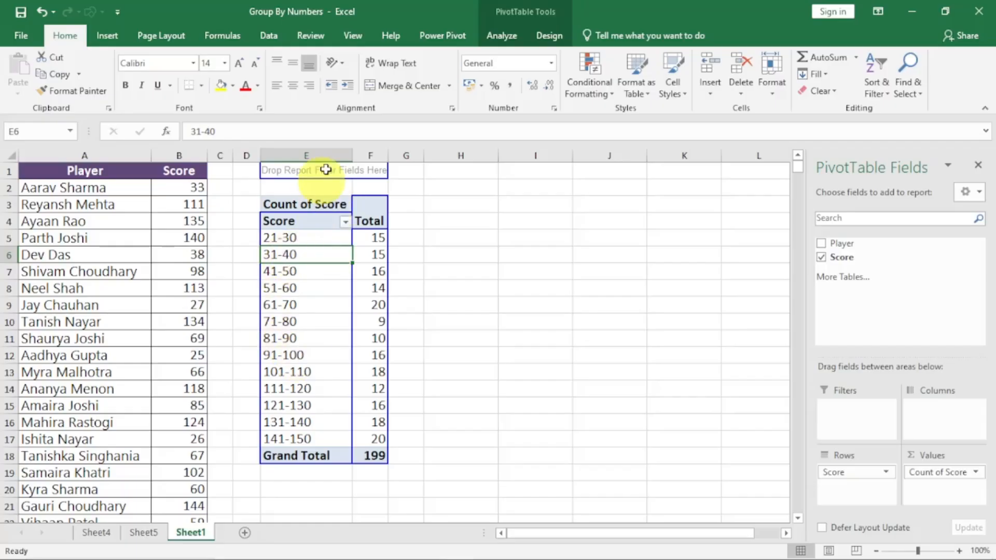
pyautogui.click(494, 42)
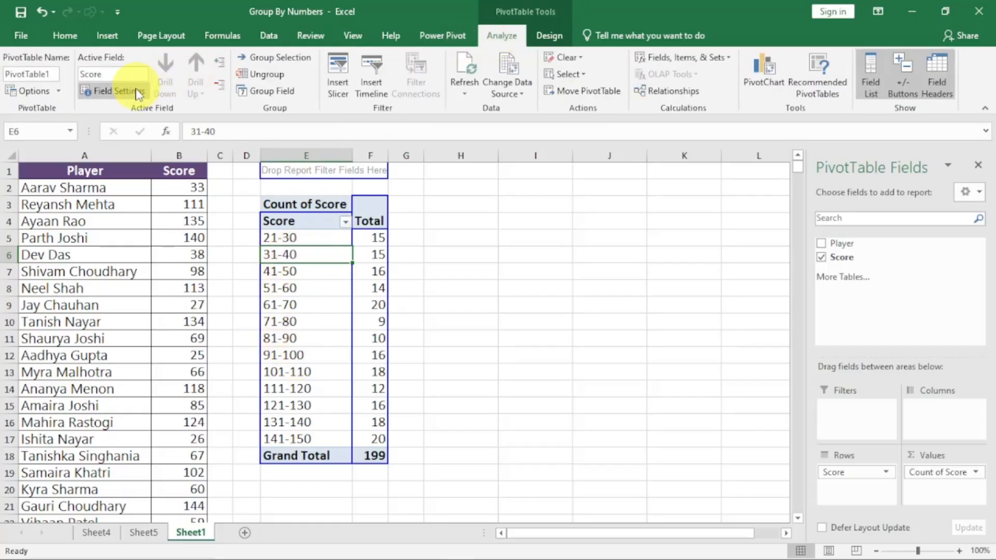
pyautogui.click(134, 94)
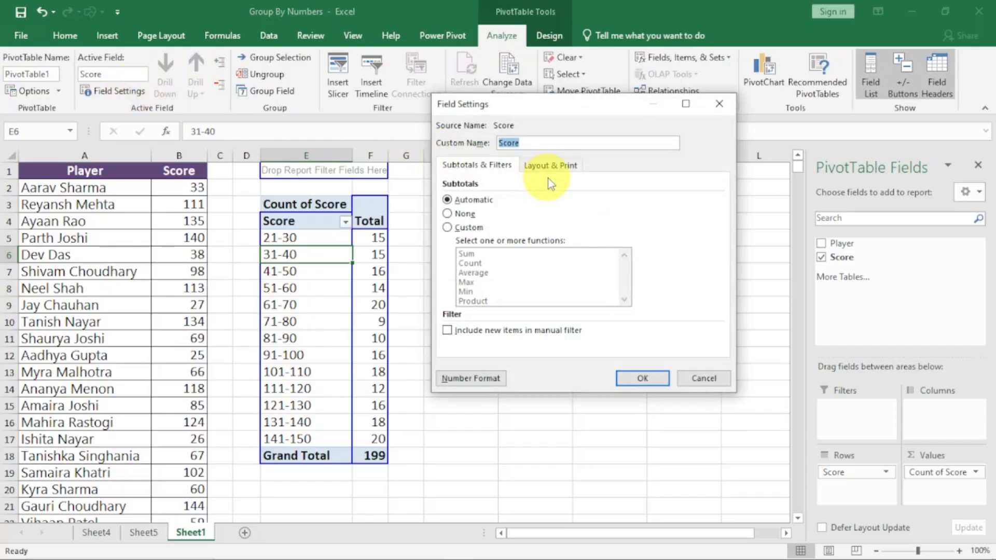
pyautogui.click(552, 166)
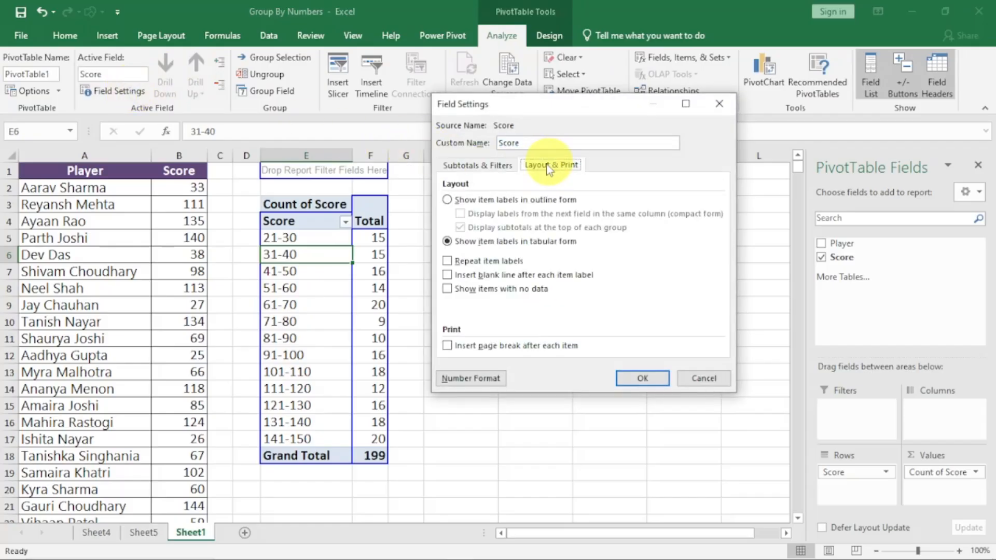
pyautogui.click(447, 289)
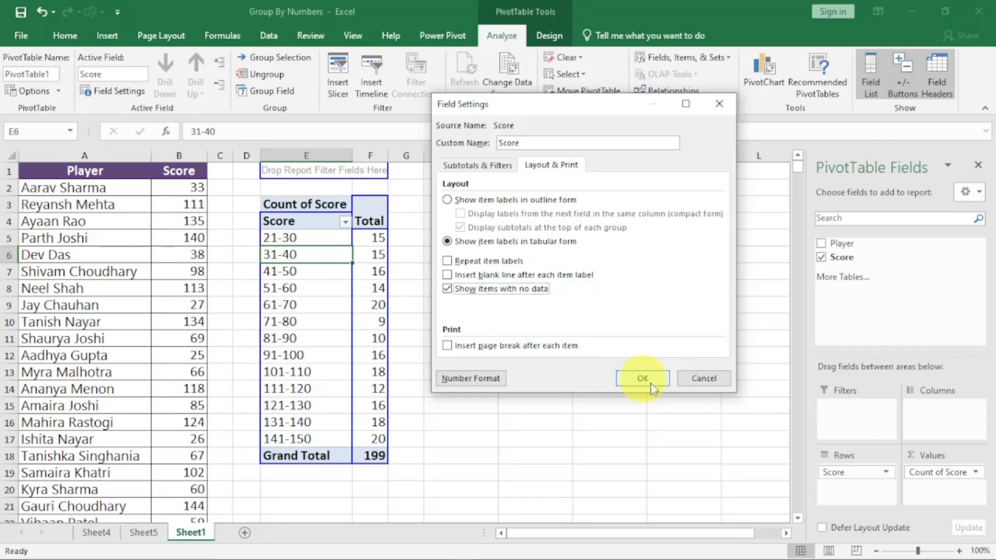
pyautogui.click(649, 381)
pyautogui.click(493, 319)
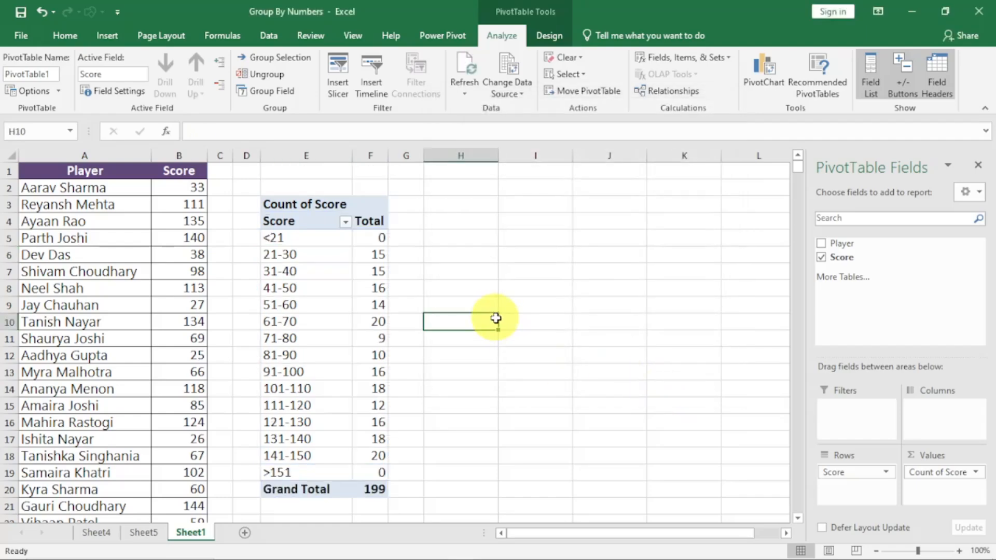
# Check the score counts for the <21 and >151 groups in the pivot table.
pyautogui.click(361, 241)
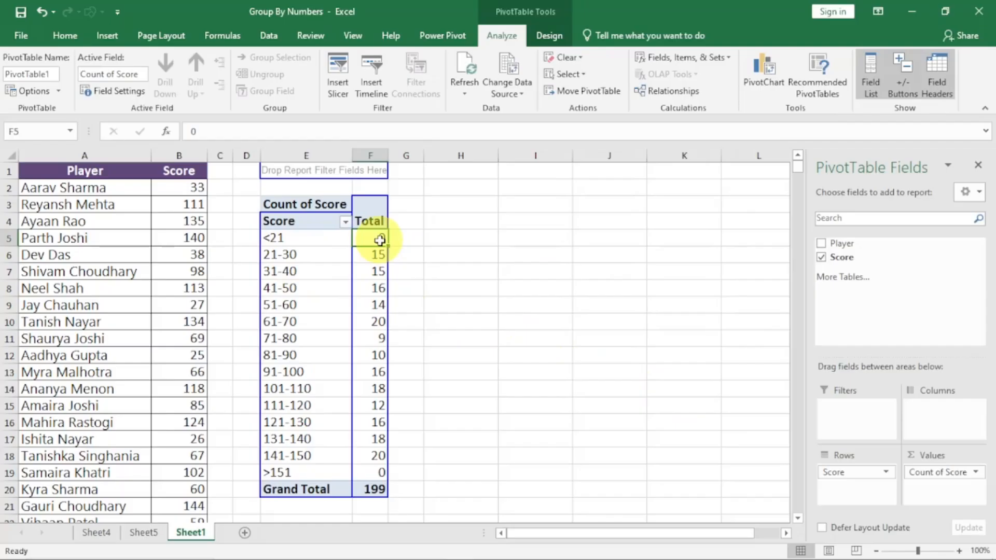
pyautogui.click(304, 470)
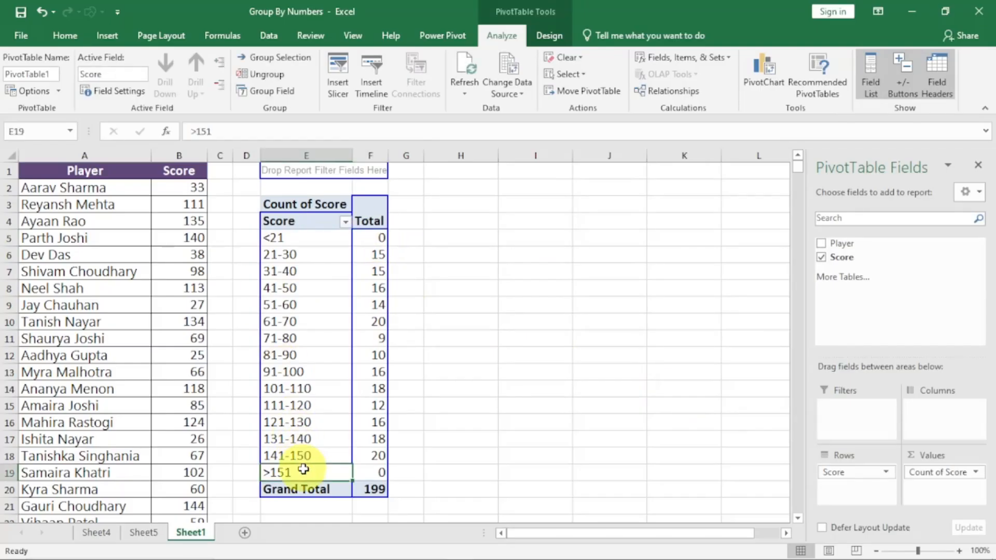
pyautogui.click(384, 474)
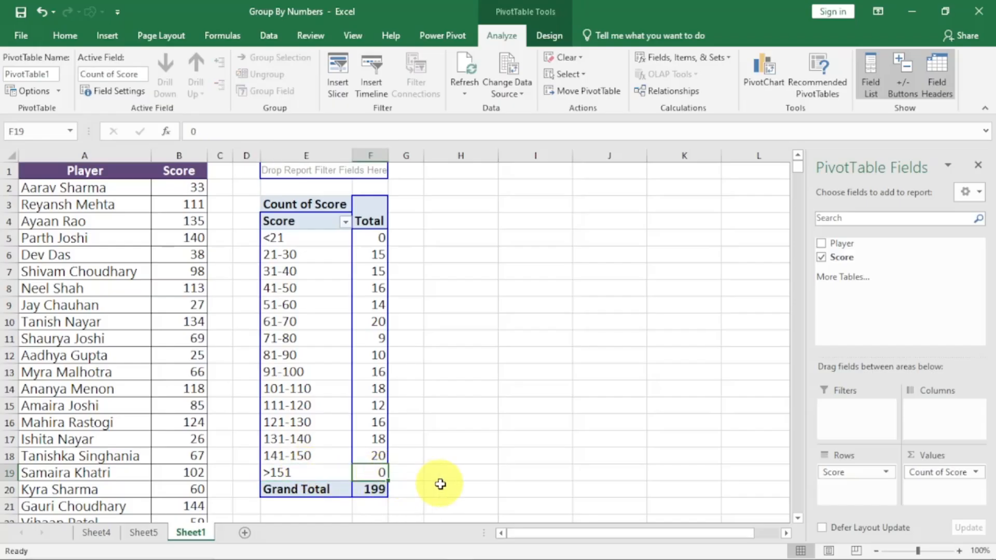